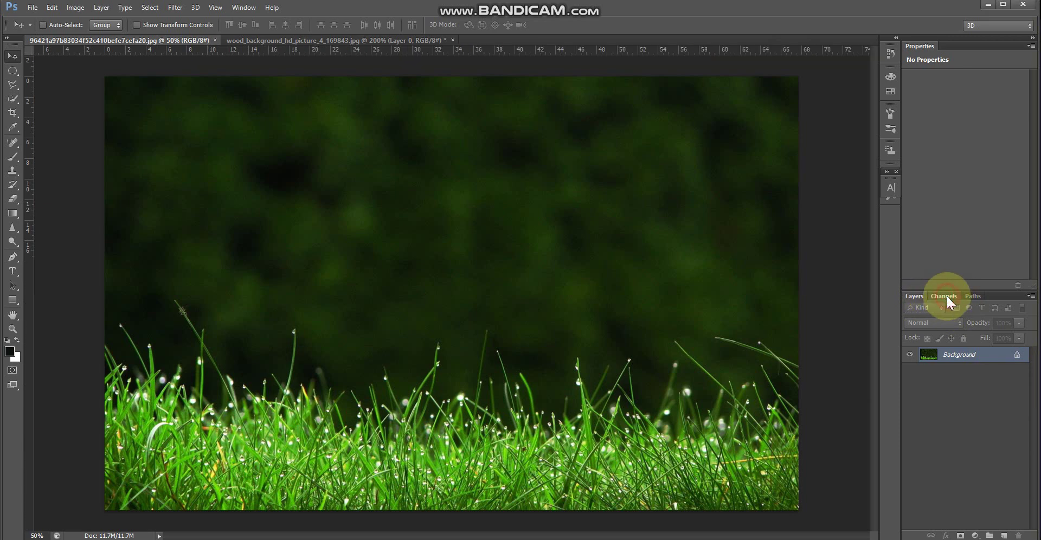
Examine the grass image's colour channels by hiding and reshowing Green and Red, and view Red alone before returning to the RGB composite
click(947, 296)
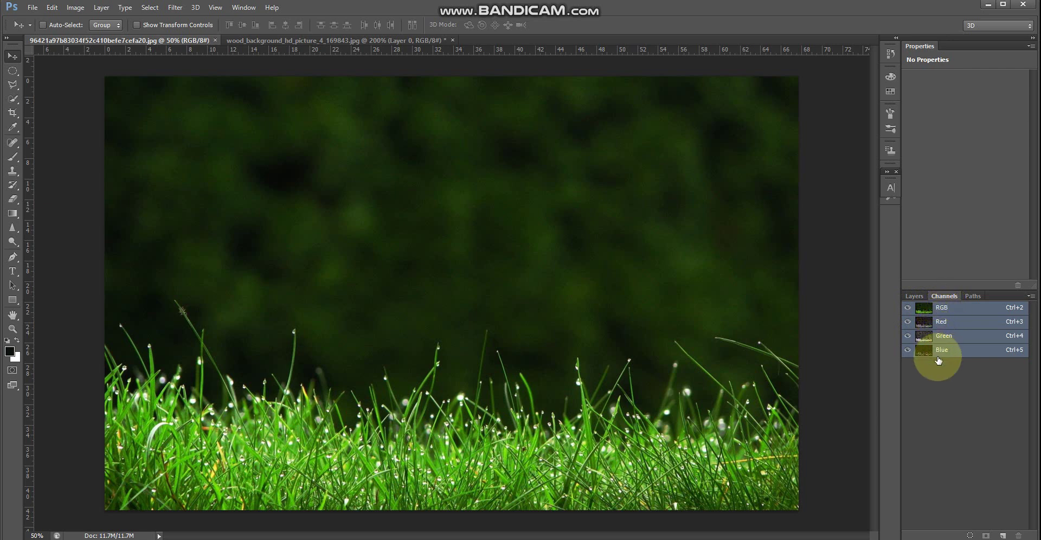
click(907, 336)
click(907, 336)
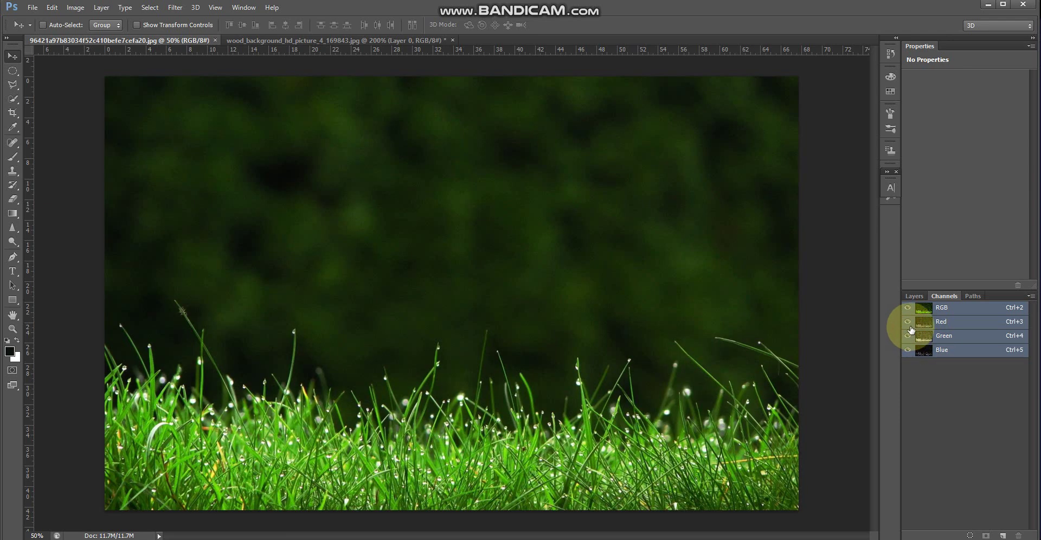
click(907, 322)
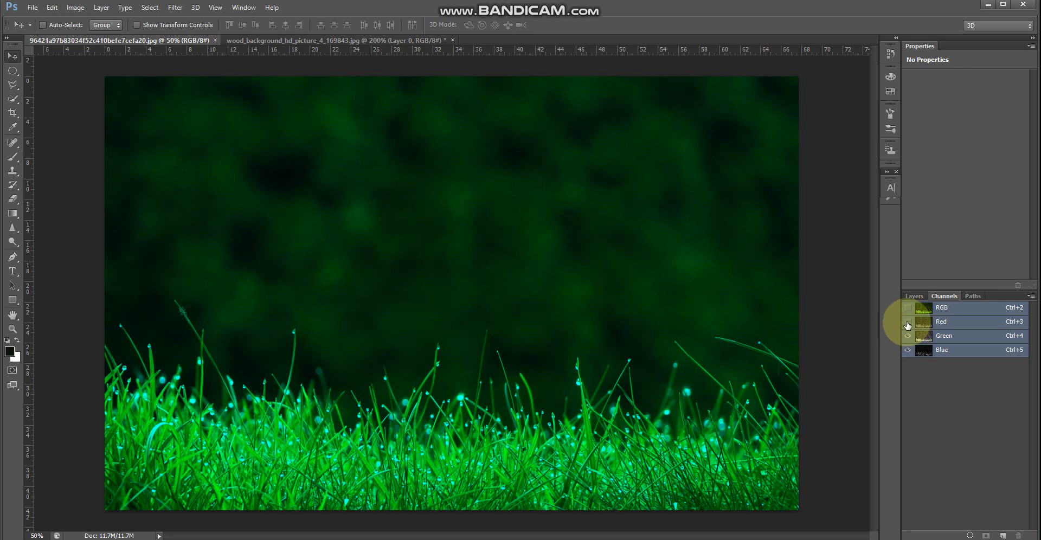
click(908, 322)
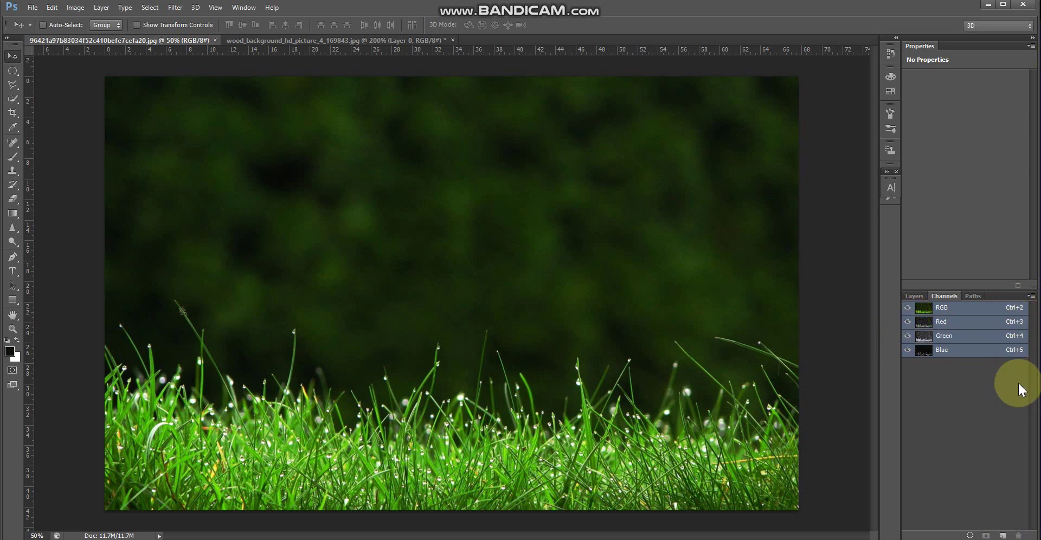
key(ctrl+3)
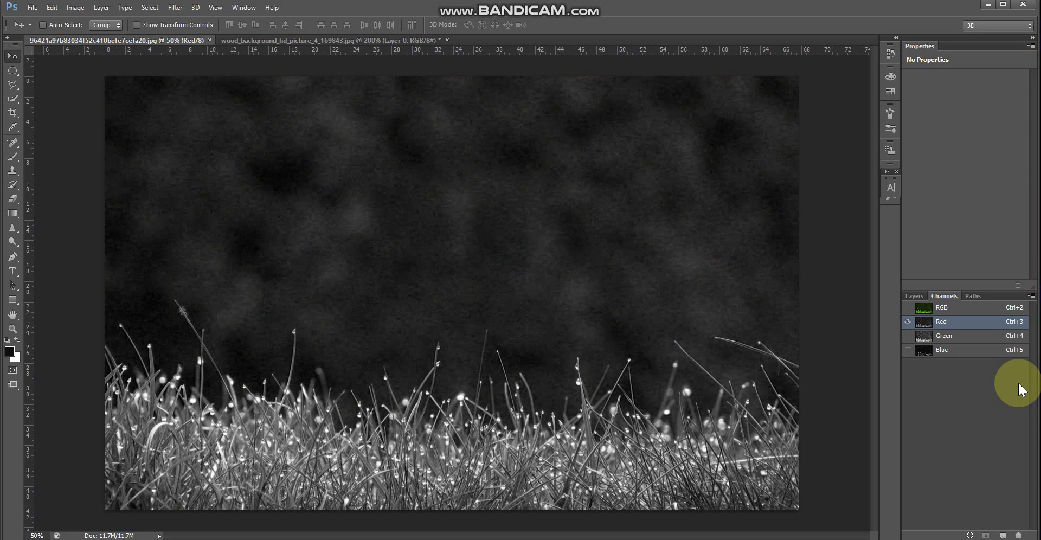
key(ctrl+2)
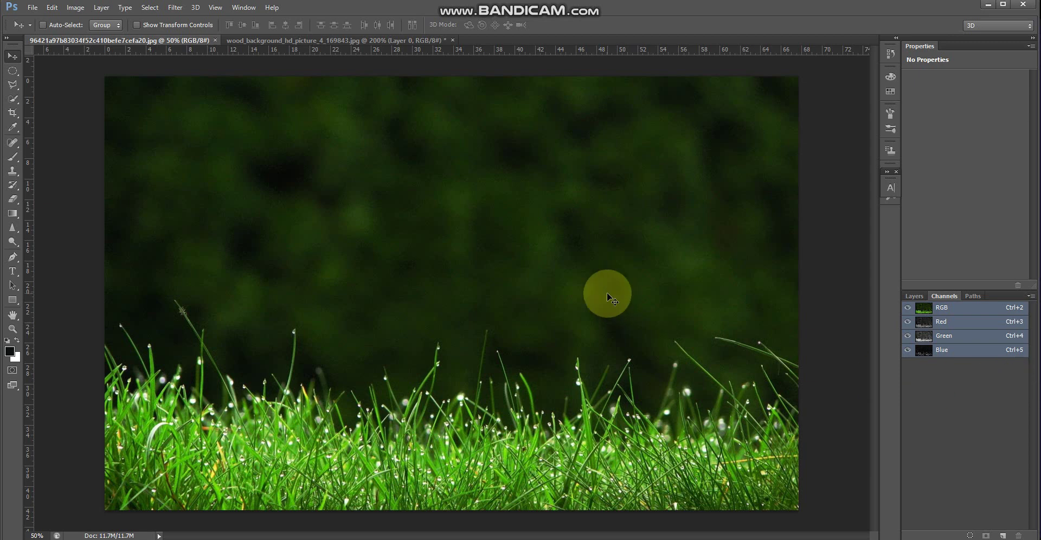
Convert the grass image to Lab Color mode and from there to Multichannel mode
click(68, 11)
mouse_move(69, 26)
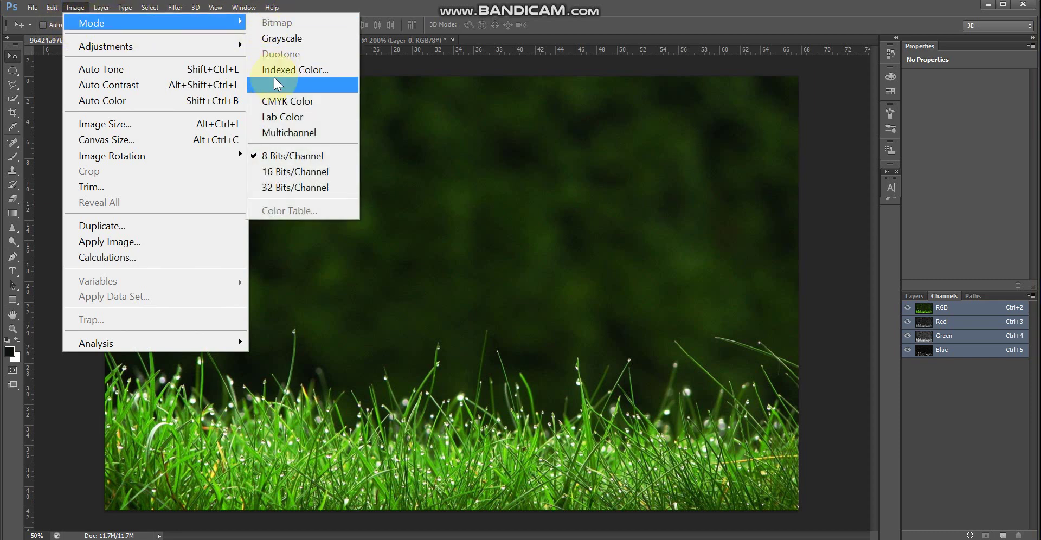
click(282, 119)
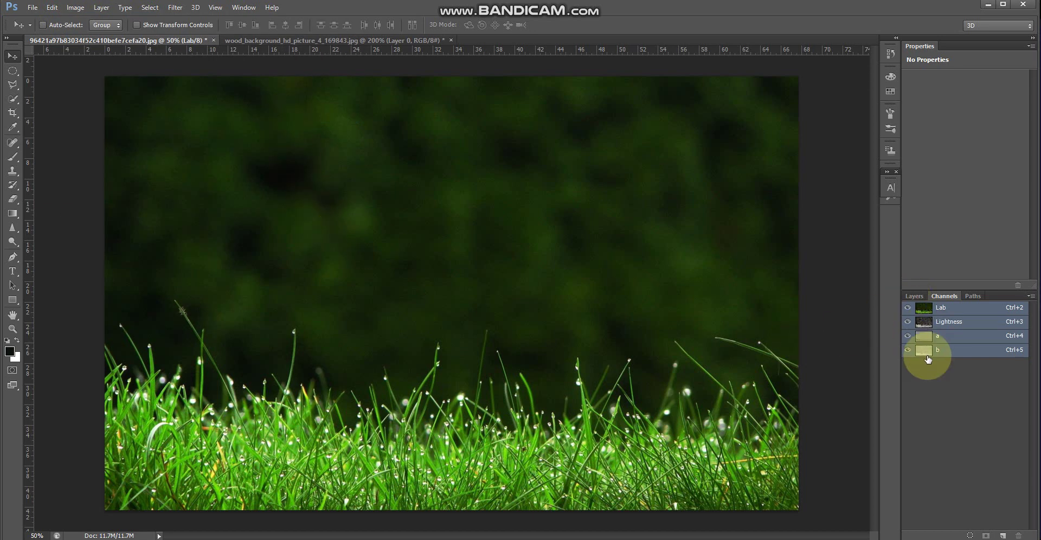
click(72, 9)
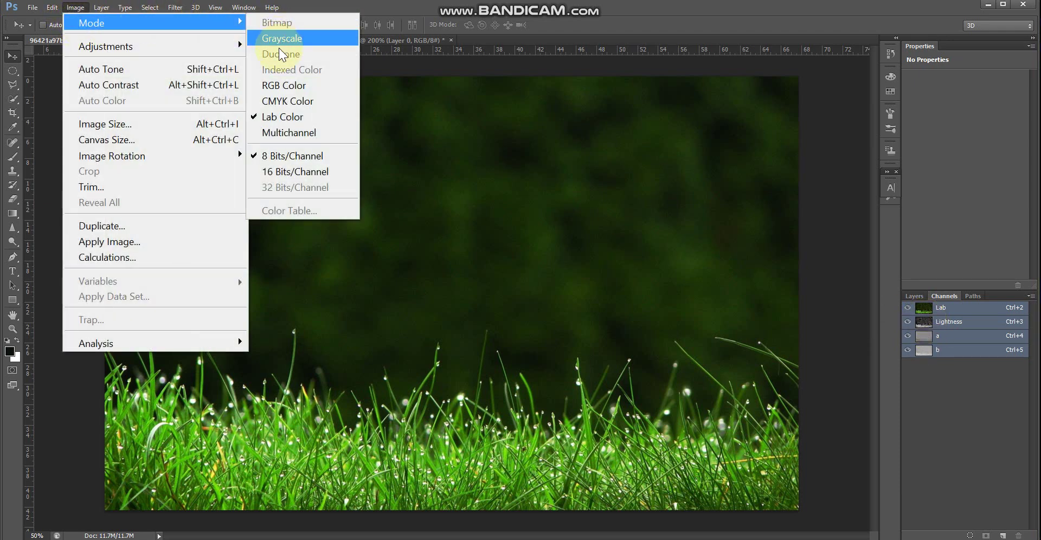
click(278, 132)
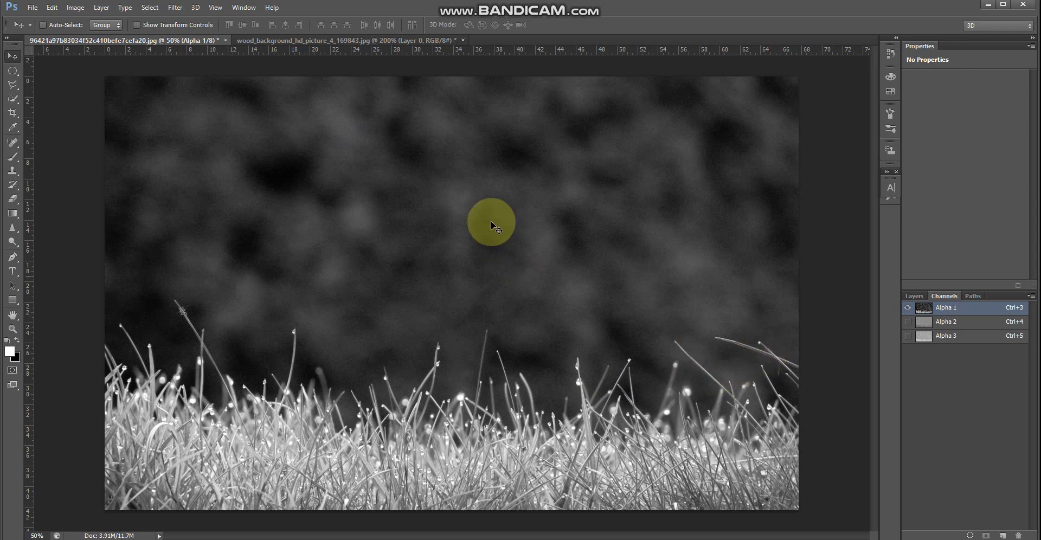
Examine the Alpha 1, Alpha 2 and Alpha 3 channels singly and combined by toggling their visibility
click(907, 322)
click(908, 336)
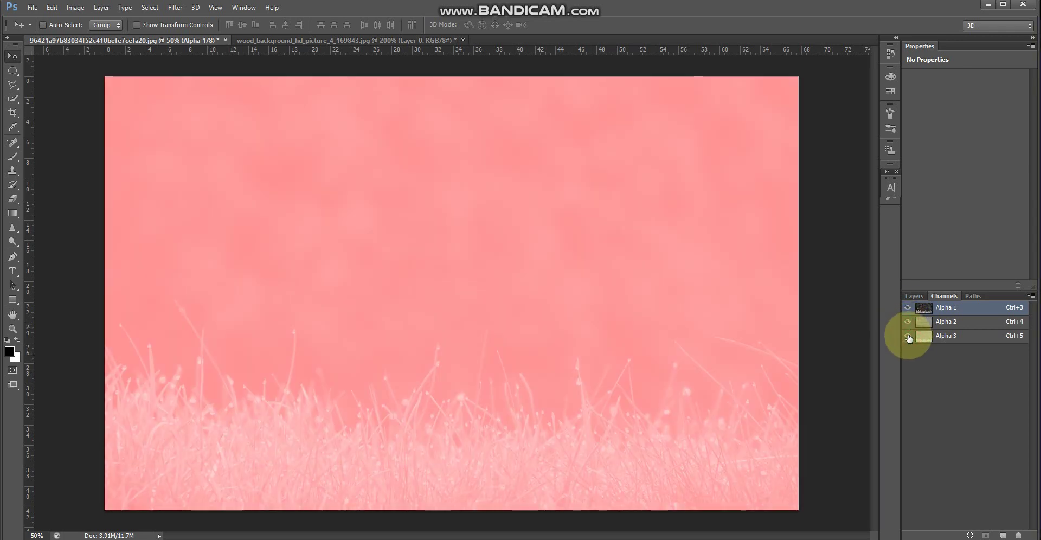
click(907, 322)
click(907, 307)
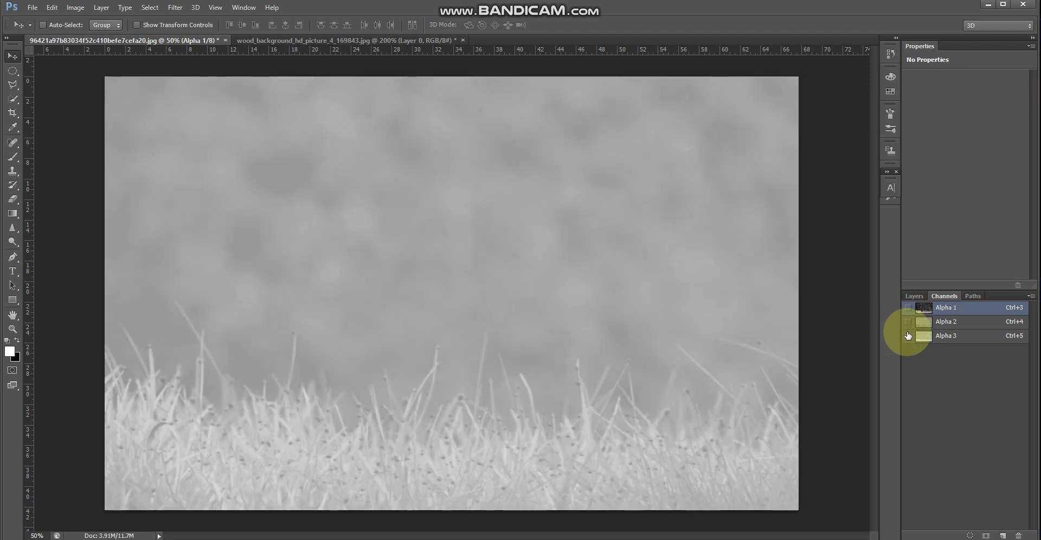
click(908, 336)
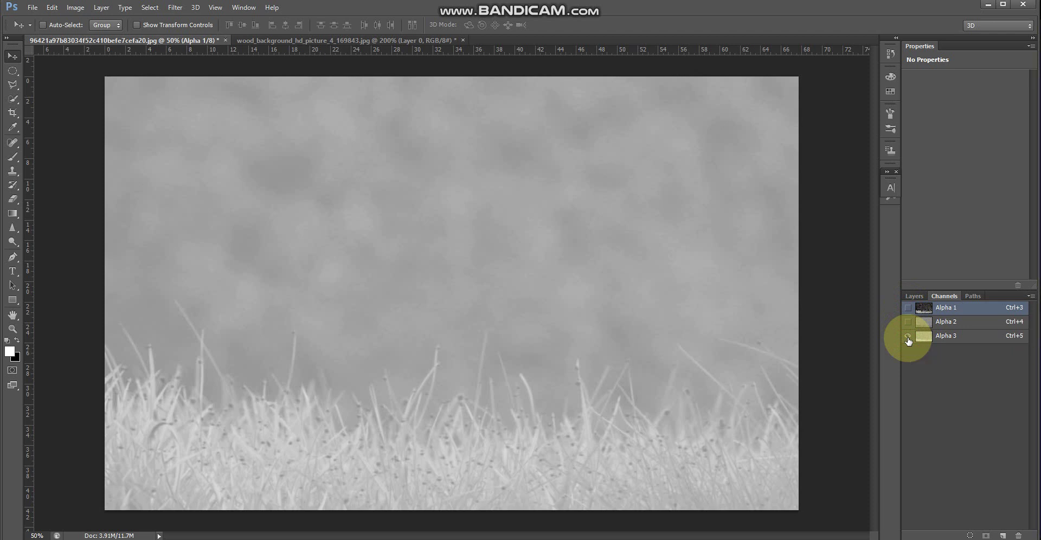
click(908, 308)
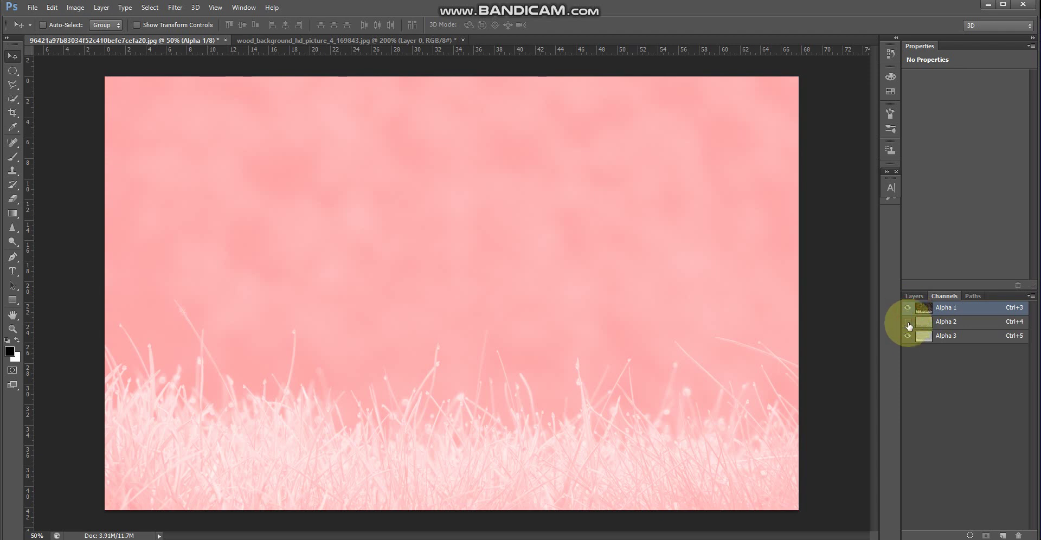
click(908, 335)
click(908, 308)
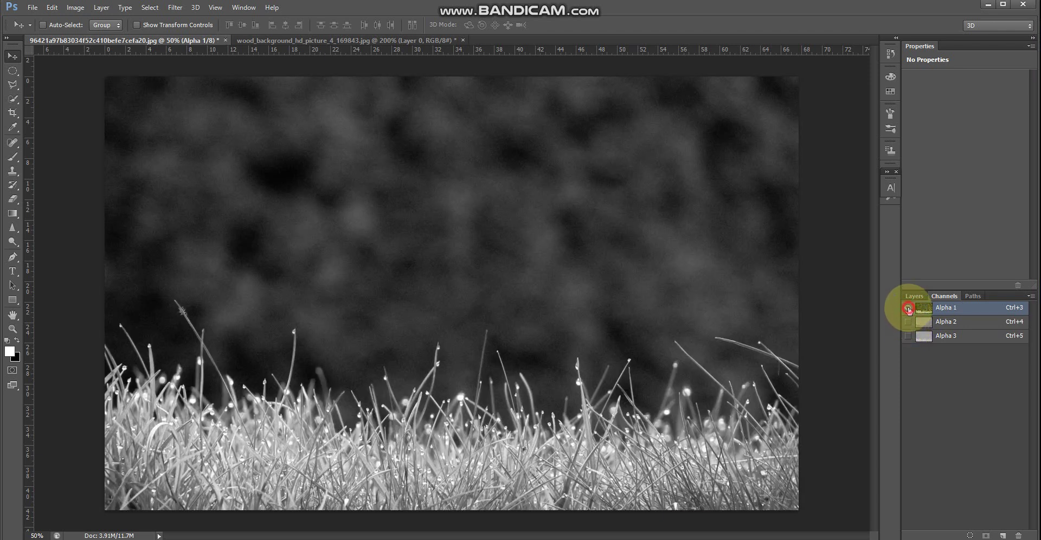
click(907, 308)
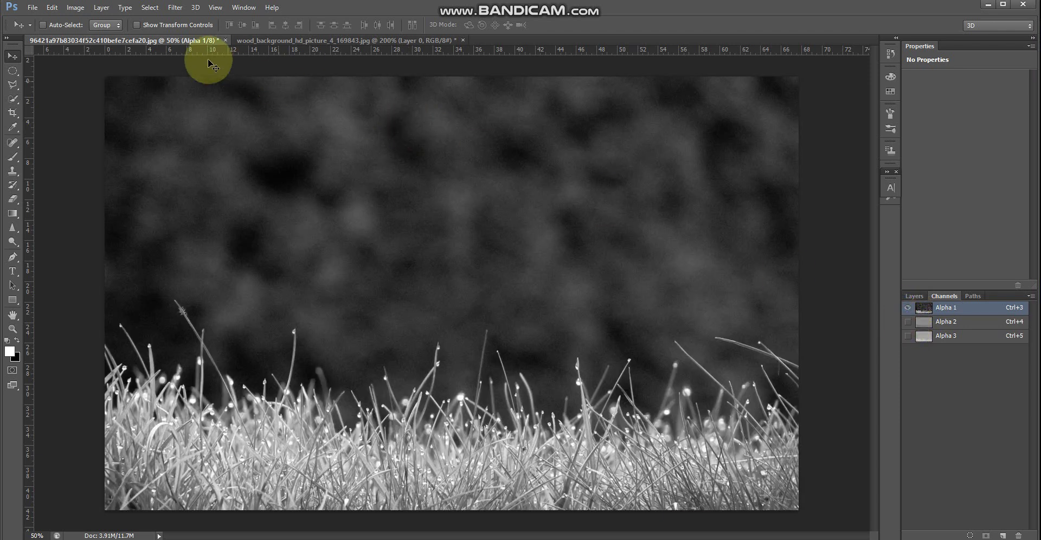
Convert the multichannel grass image to RGB Color mode and close it, leaving the wood background document active
click(70, 10)
mouse_move(132, 21)
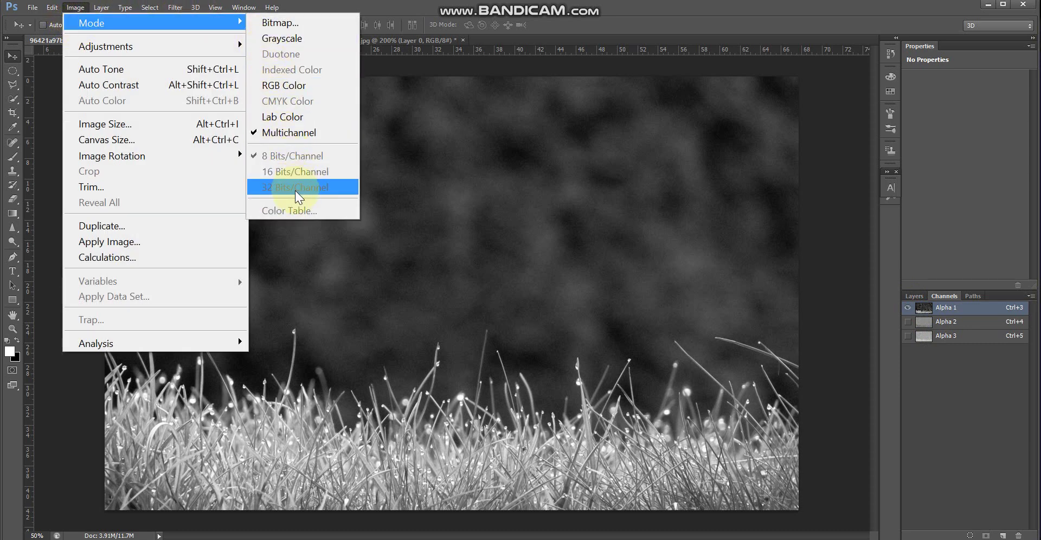
click(284, 87)
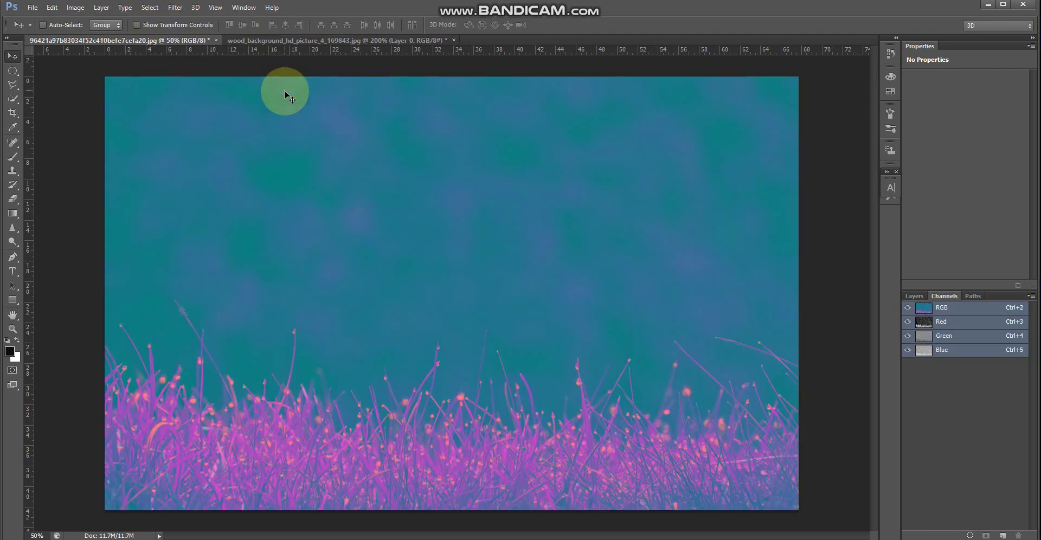
click(76, 7)
mouse_move(173, 24)
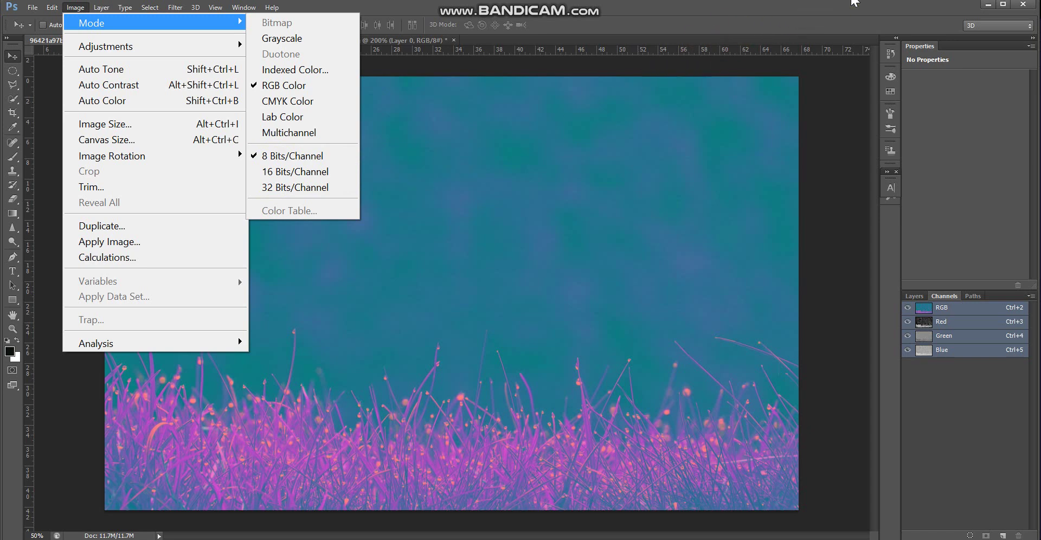
click(434, 261)
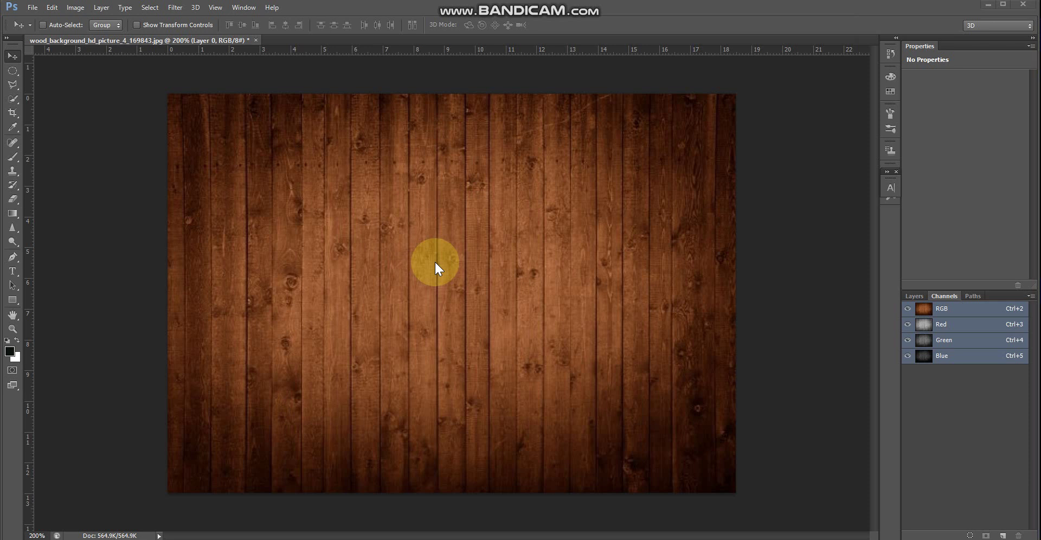
Add the white text "TEXT" on the wood background and enlarge it across the middle of the canvas
click(910, 296)
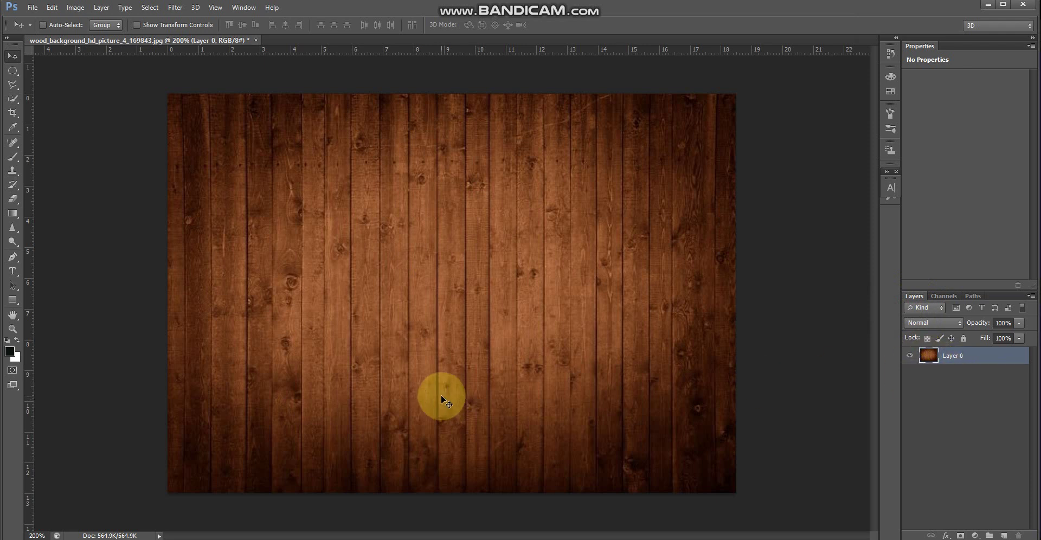
click(11, 275)
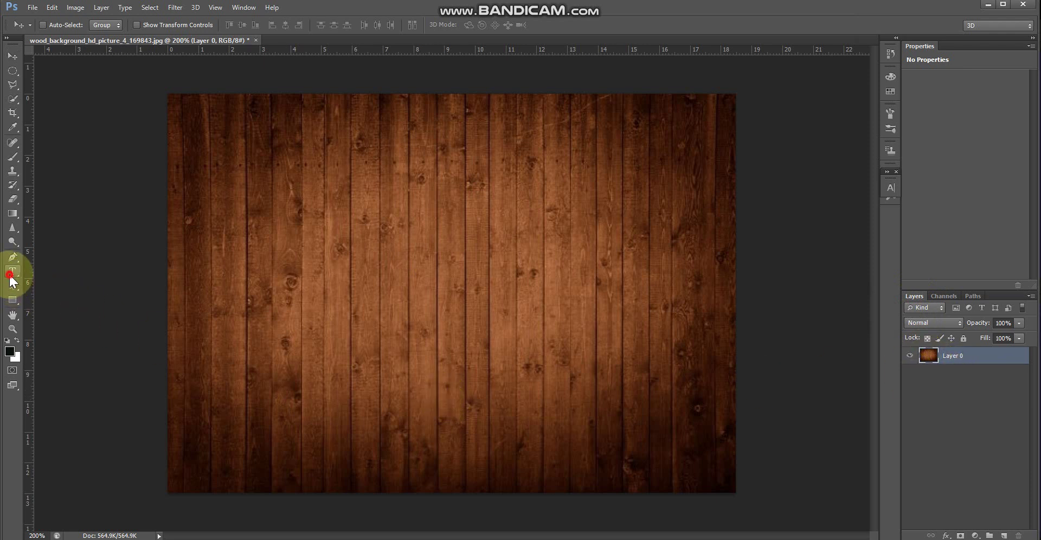
click(408, 277)
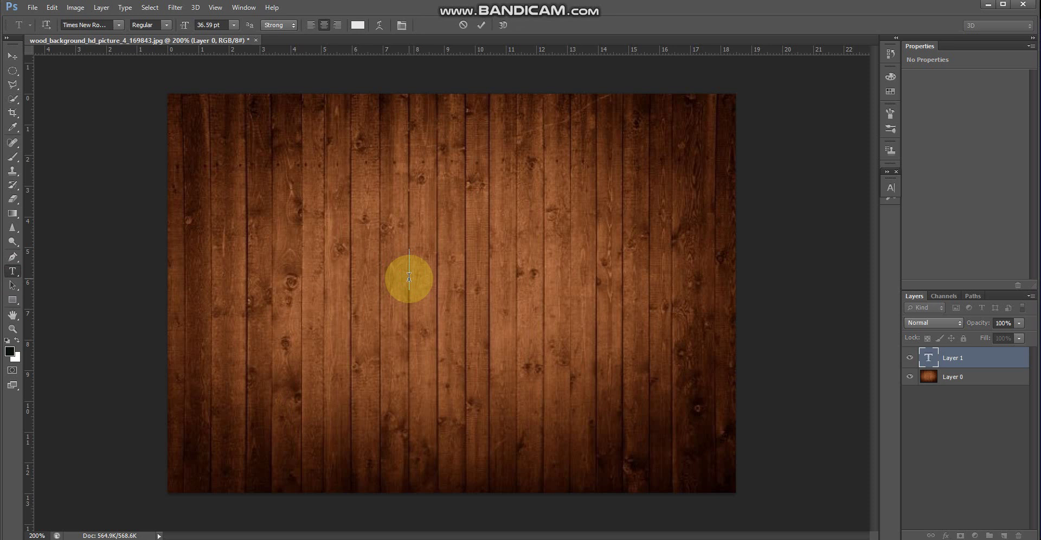
text(TEXT)
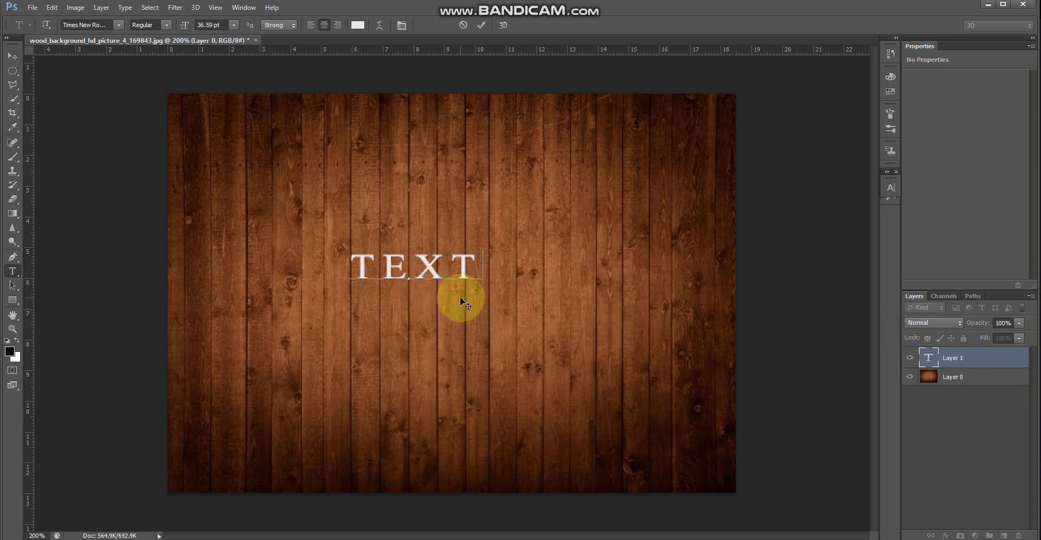
click(12, 55)
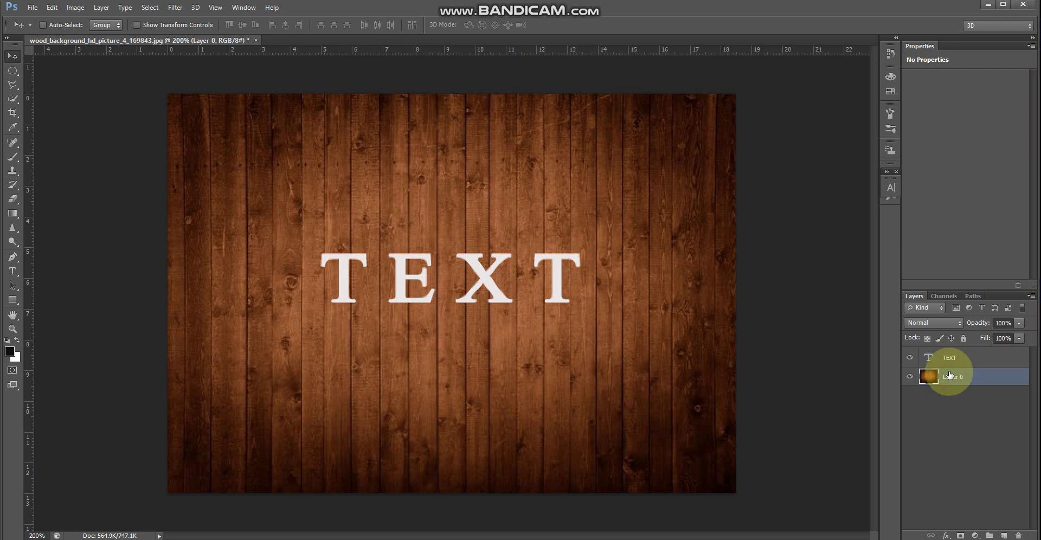
Place the TEXT layer beneath the wood Layer 0 and clip Layer 0 to the text with a clipping mask
drag(947, 351, 954, 399)
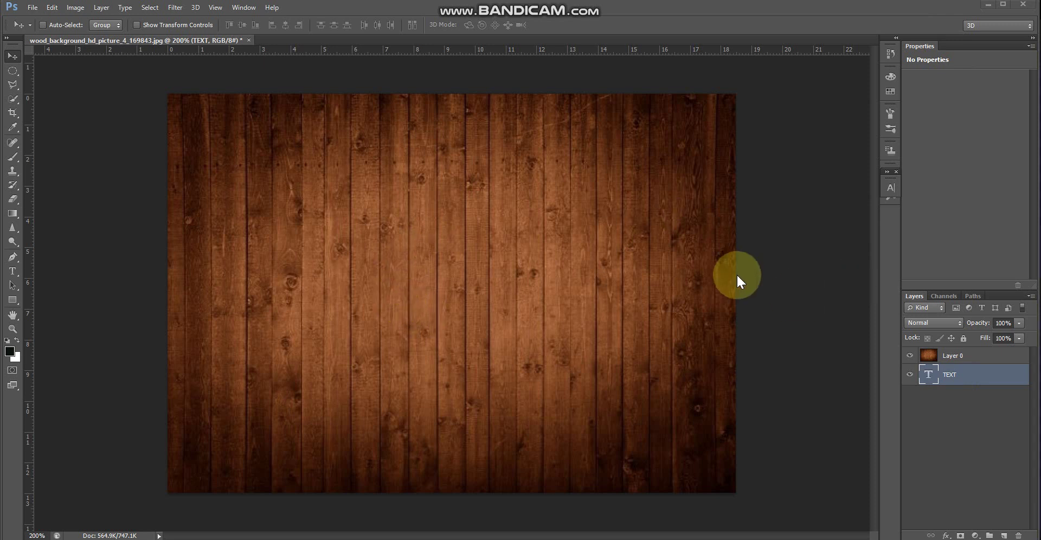
click(966, 359)
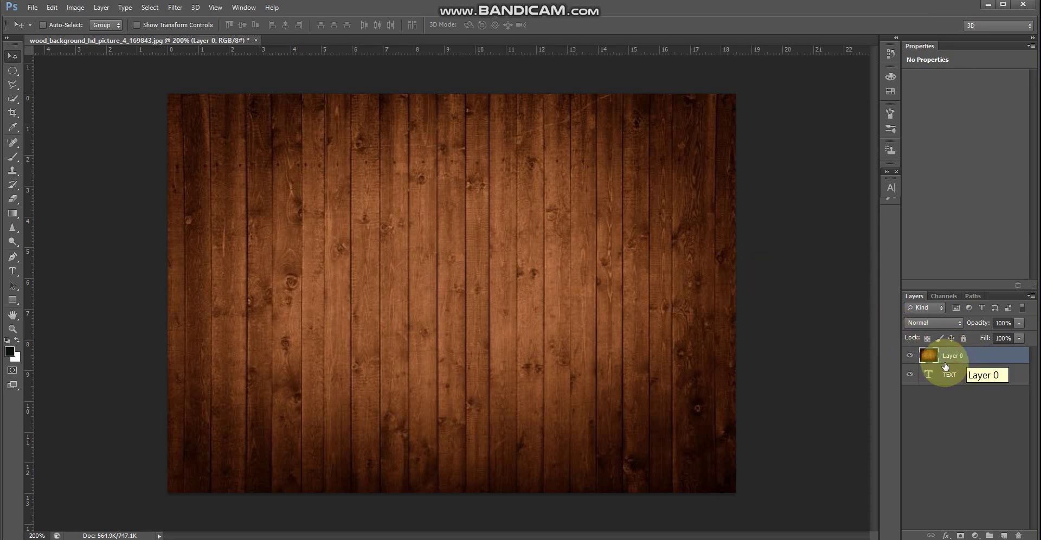
click(102, 7)
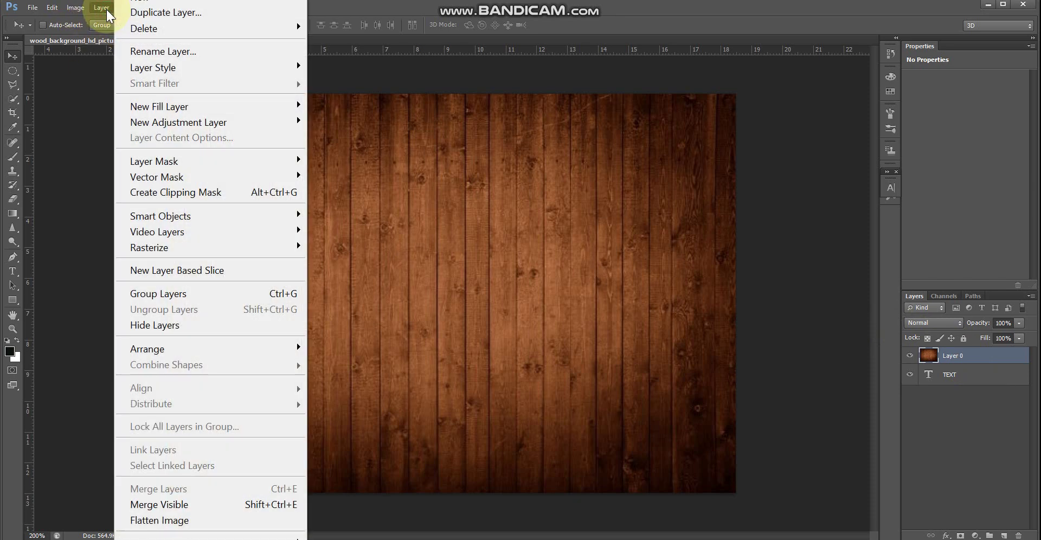
click(168, 193)
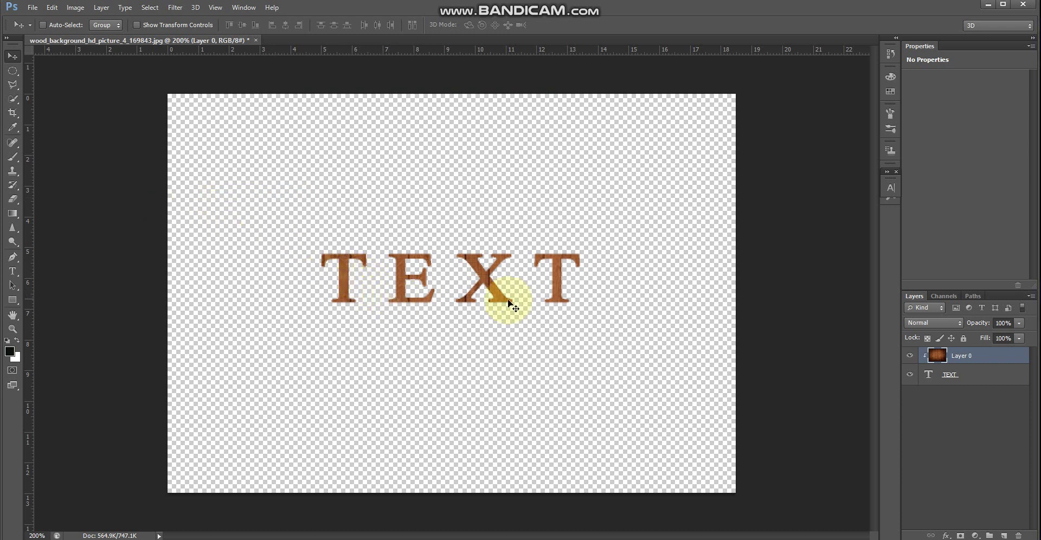
Select the TEXT layer and reposition the text lower and further left beneath its clipped wood texture
click(978, 381)
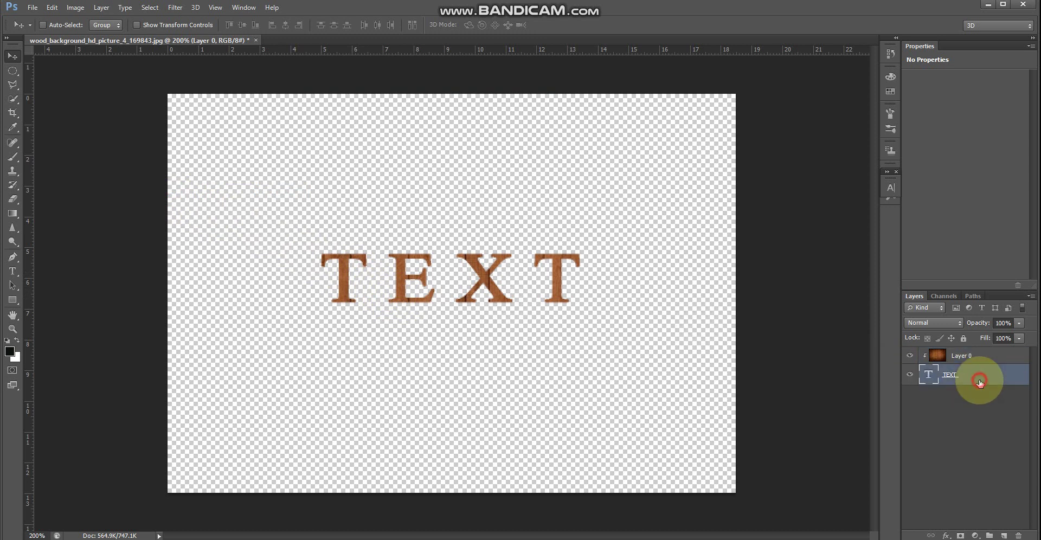
drag(489, 283, 382, 313)
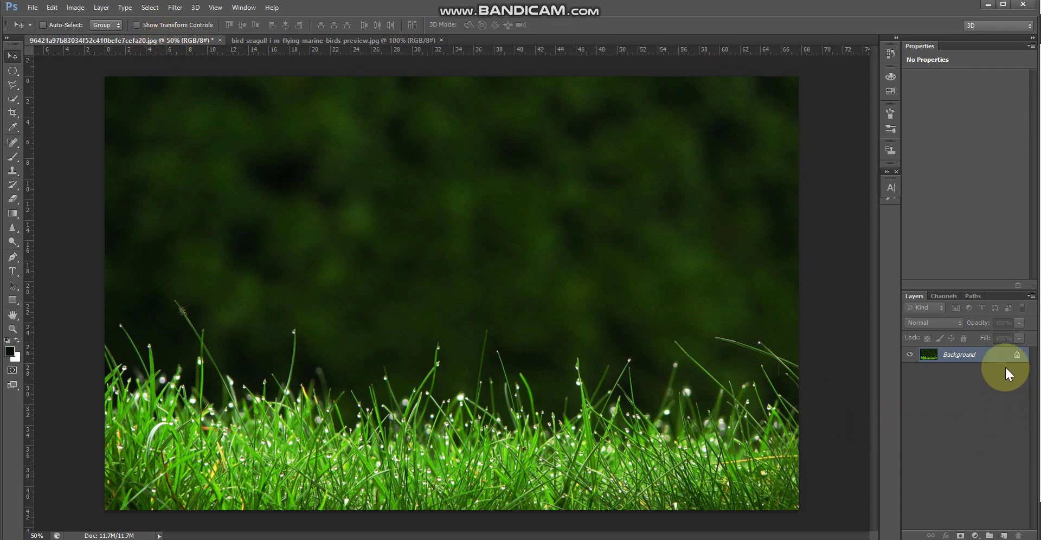
Bring the seagull photo into the grass image as a new layer over the dark area above the grass
click(391, 42)
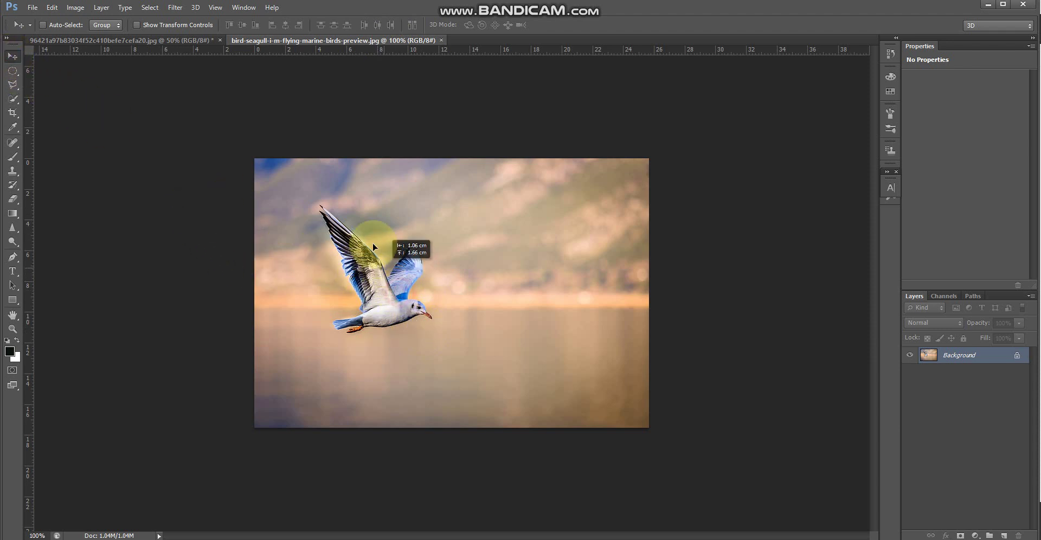
drag(334, 175, 344, 206)
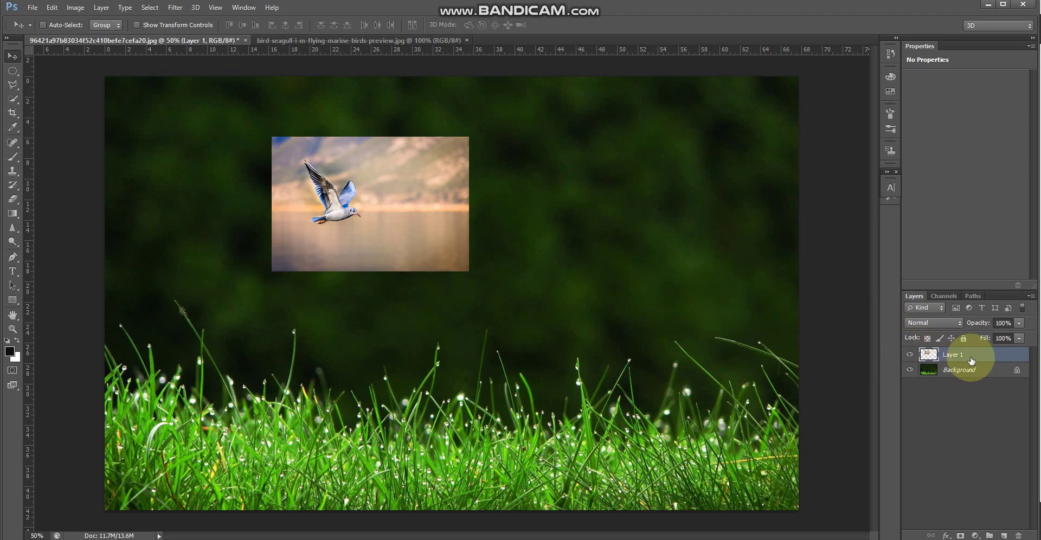
Add a layer mask to Layer 1 and paint out the photo background around the seagull in black with a hard round 172 px brush
click(957, 534)
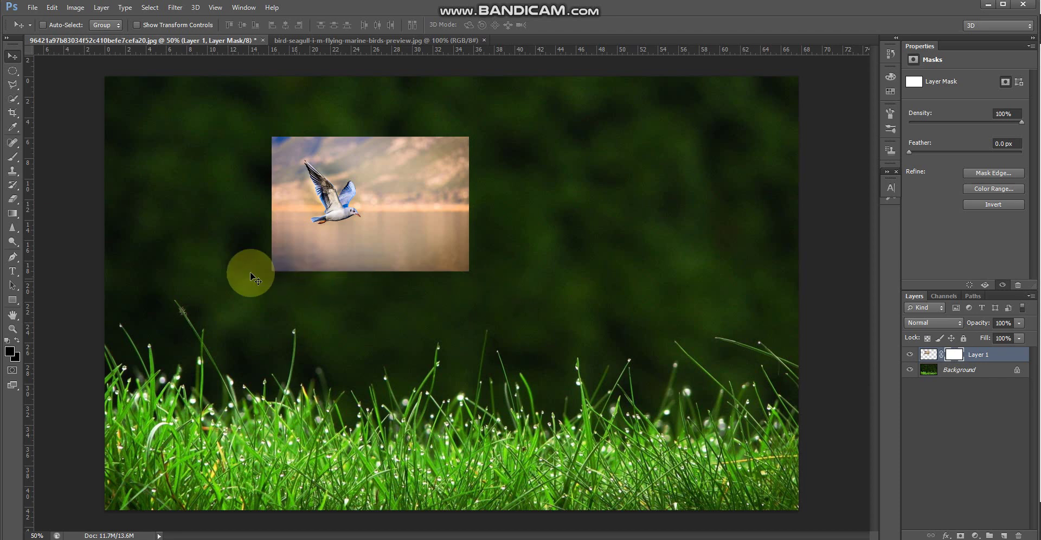
click(13, 157)
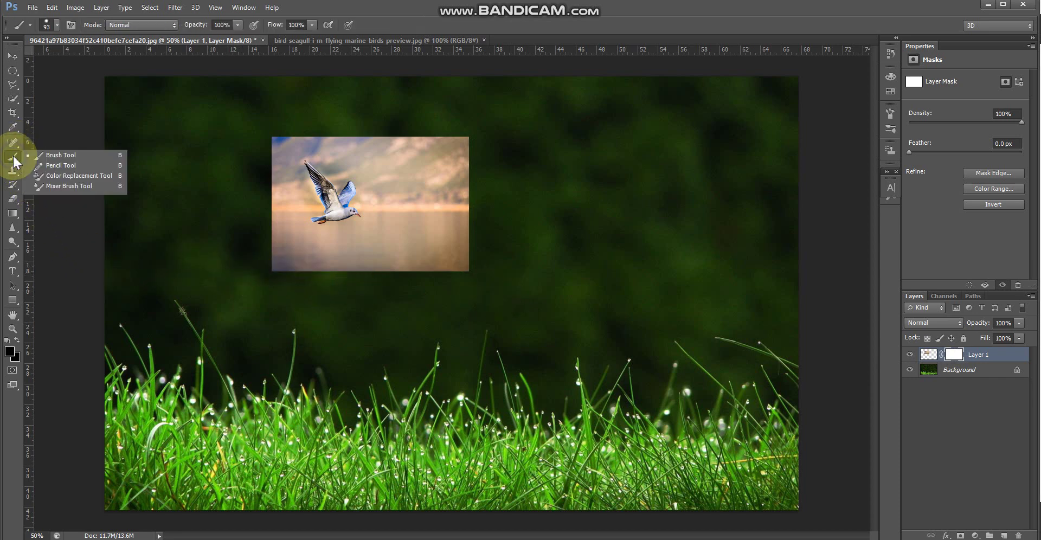
click(47, 157)
click(58, 23)
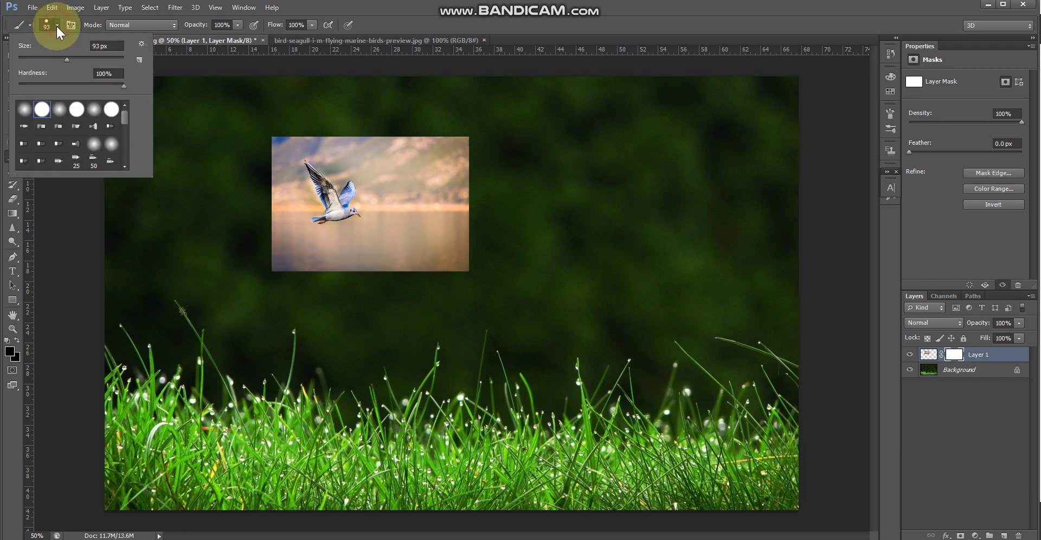
drag(70, 57, 90, 59)
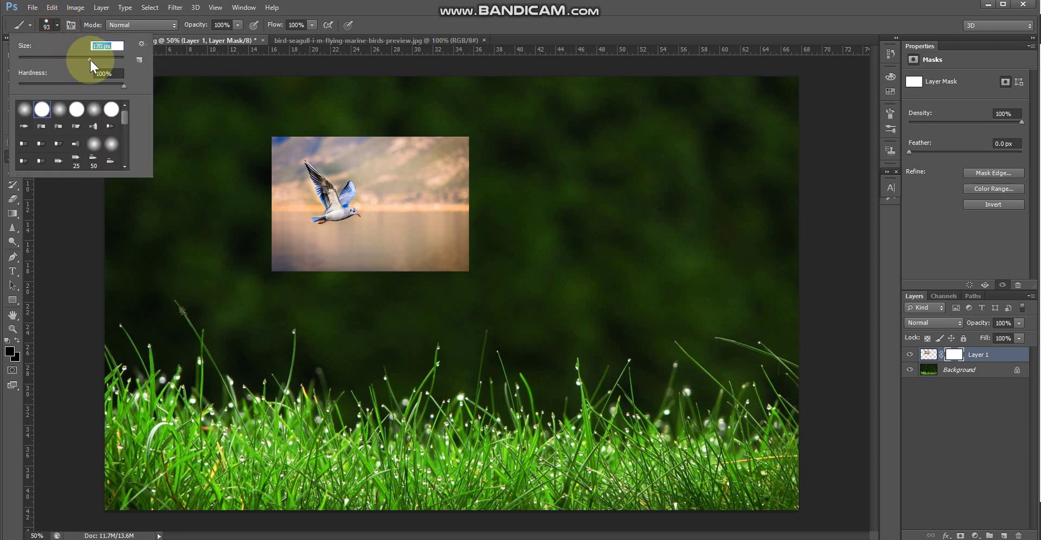
click(43, 112)
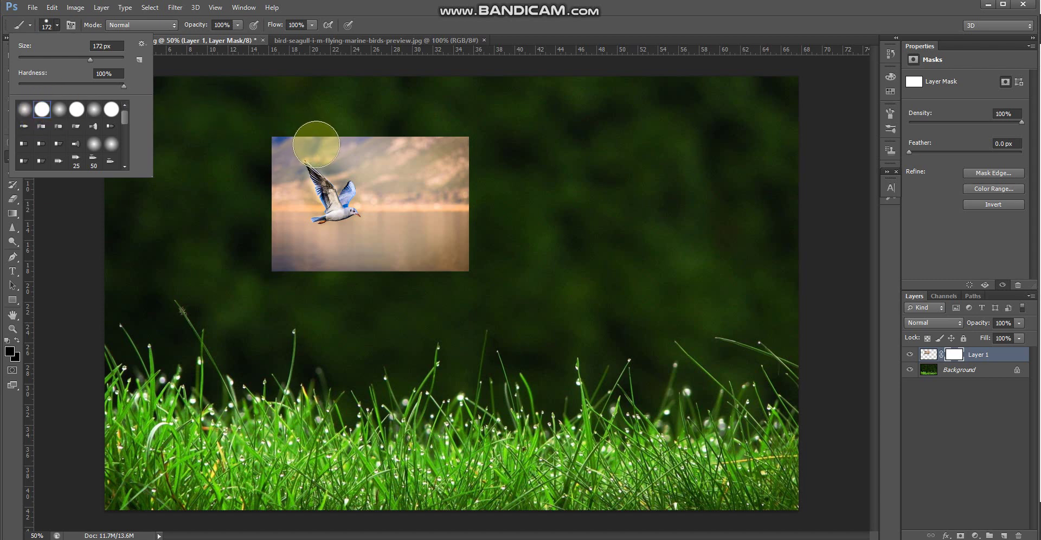
mouse_move(285, 139)
mouse_down()
mouse_move(290, 255)
mouse_move(305, 270)
mouse_move(465, 256)
mouse_up()
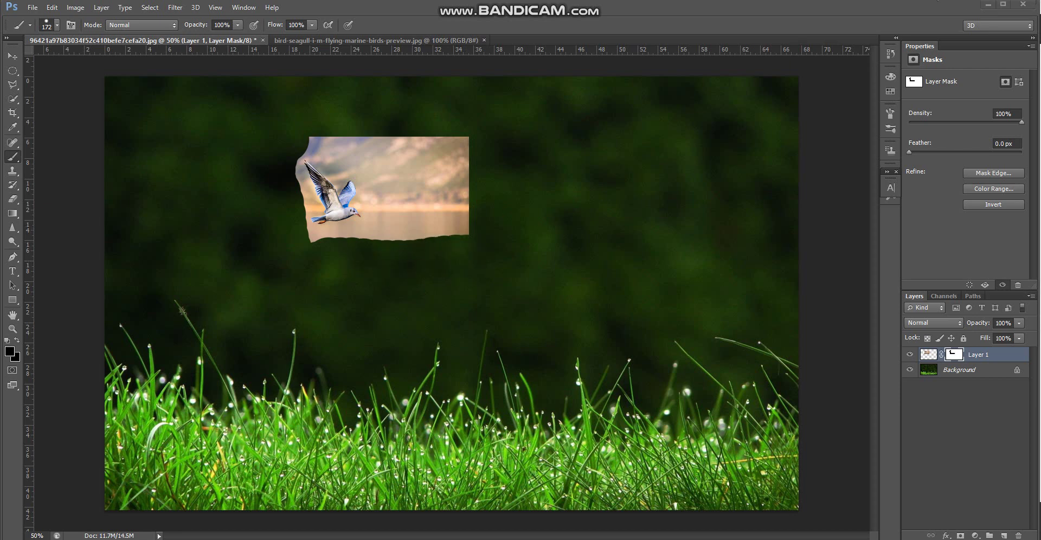
click(334, 306)
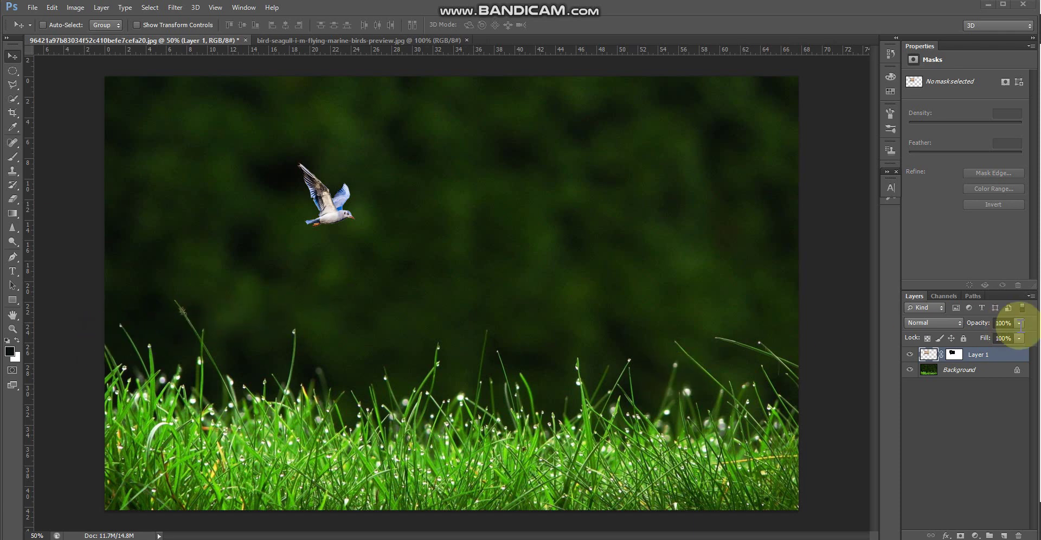
click(12, 353)
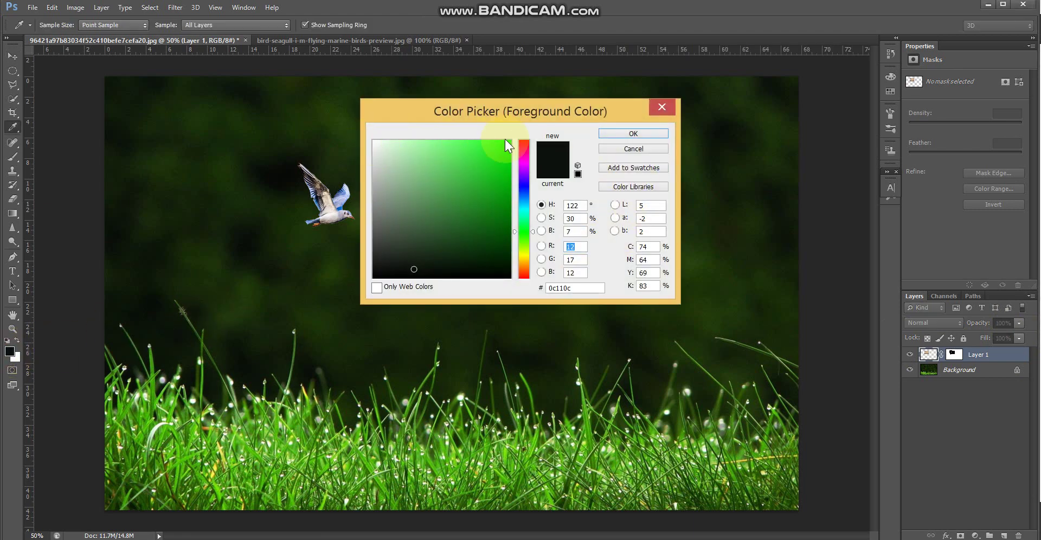
click(627, 147)
key(v)
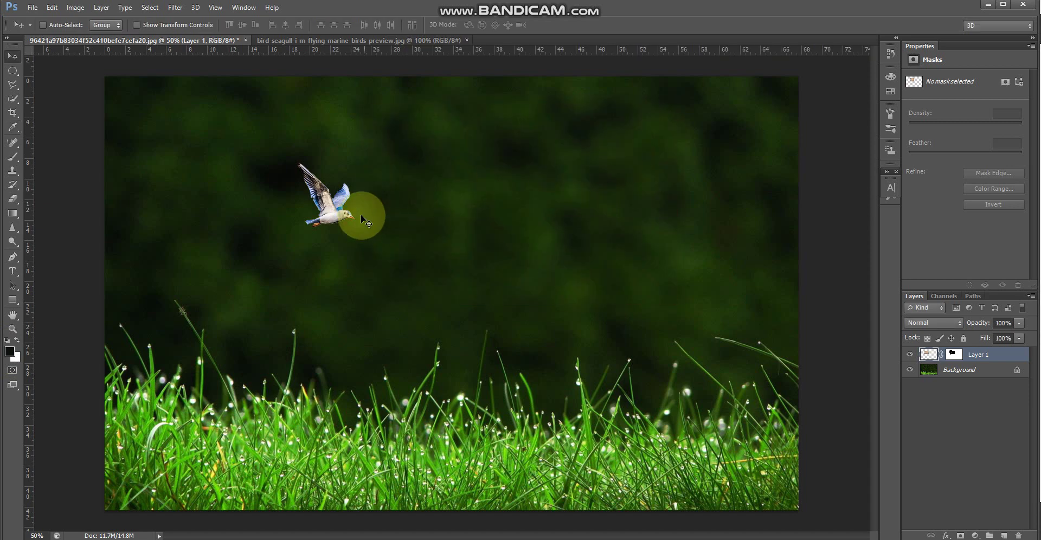